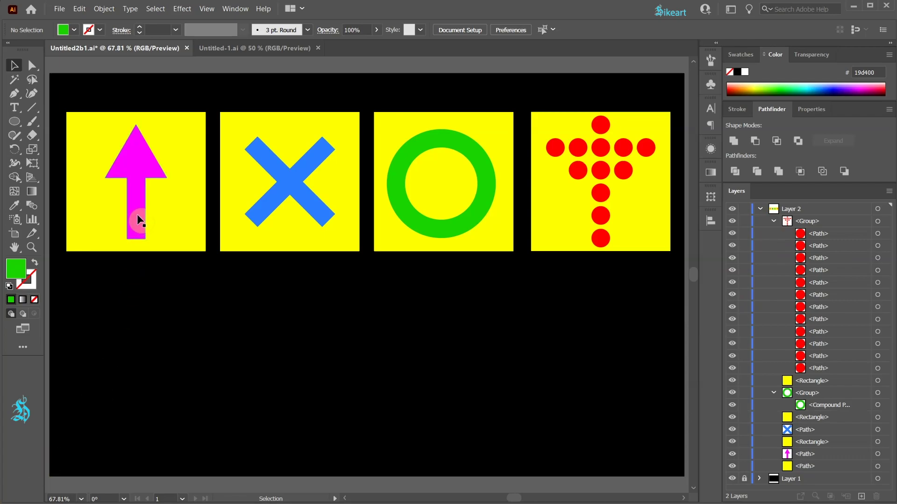
Step: Drag the arrow, cross, ring and red-dot cross below their squares, then undo the moves
drag(136, 210, 139, 389)
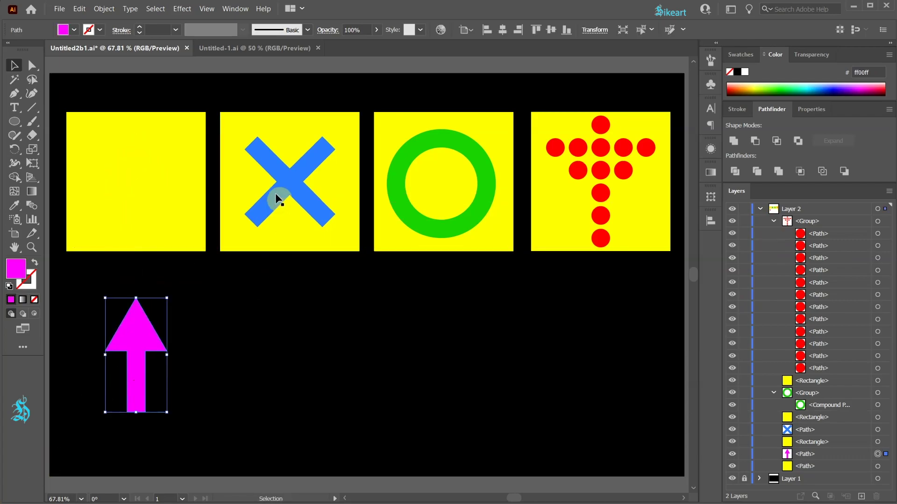
drag(275, 189, 277, 361)
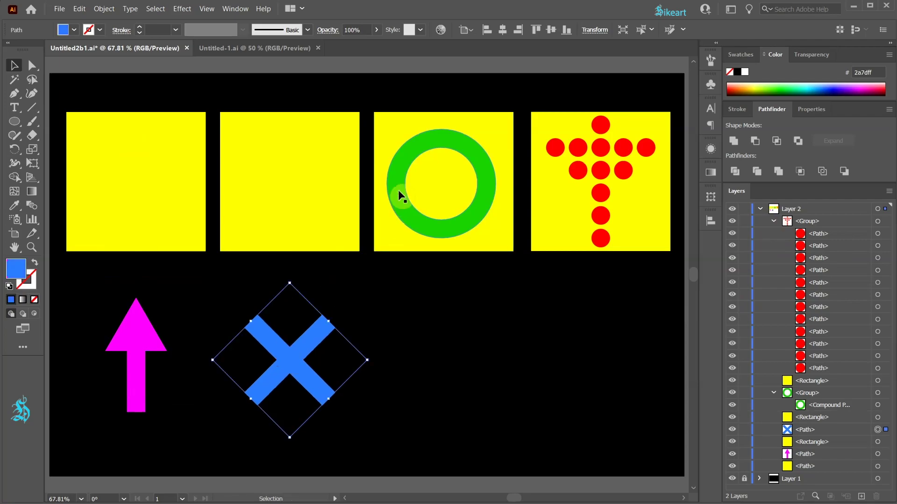
drag(398, 190, 406, 371)
click(601, 154)
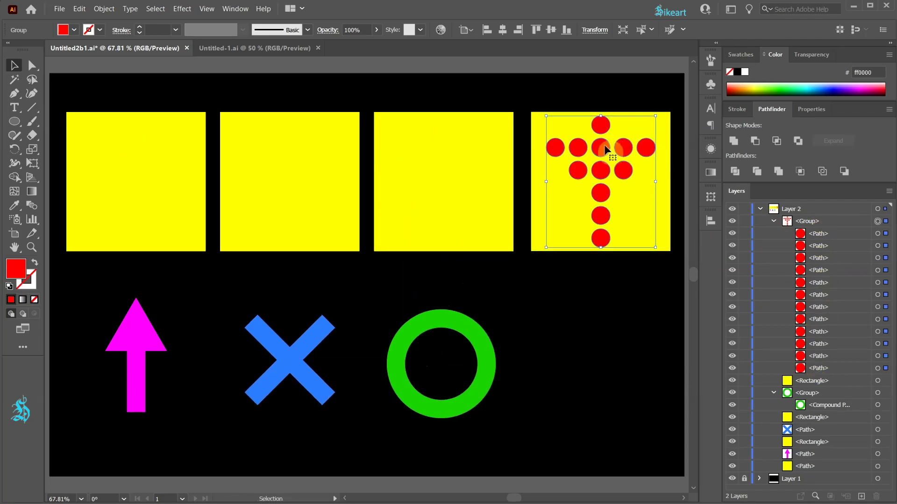
drag(604, 144, 610, 333)
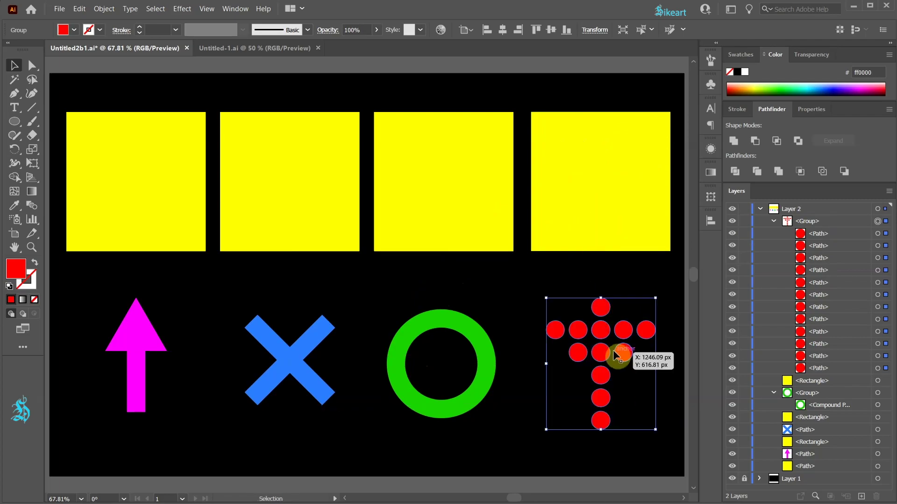
key(ctrl+z)
key(ctrl+z)
key(ctrl+z)
key(ctrl+z)
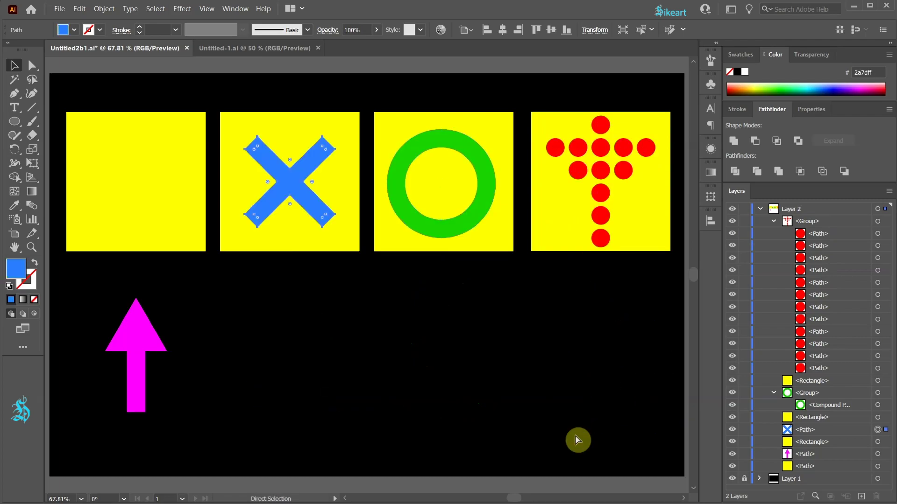
key(ctrl+z)
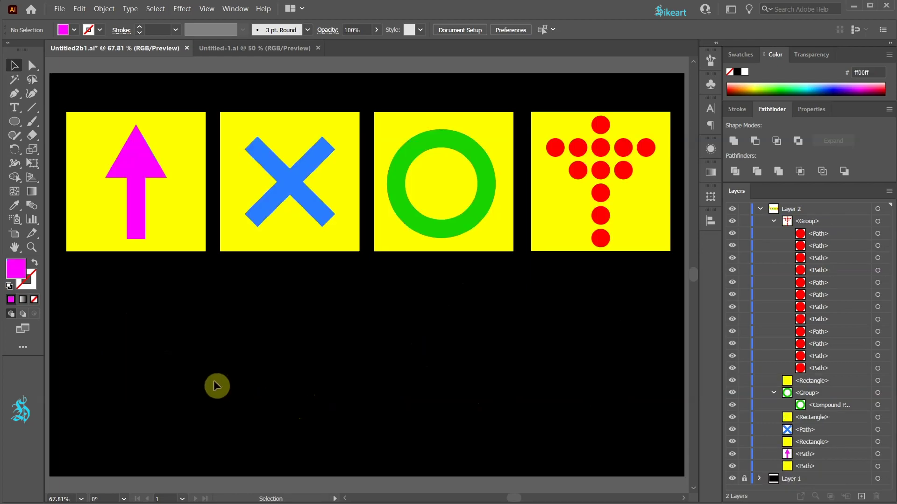
Step: Select the magenta arrow and apply Object > Path > Divide Objects Below to the first square
click(137, 164)
click(136, 152)
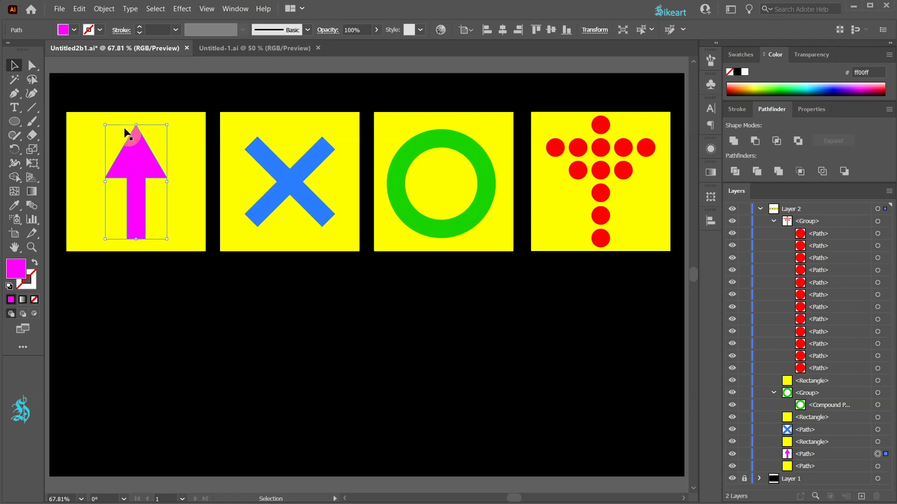
click(104, 8)
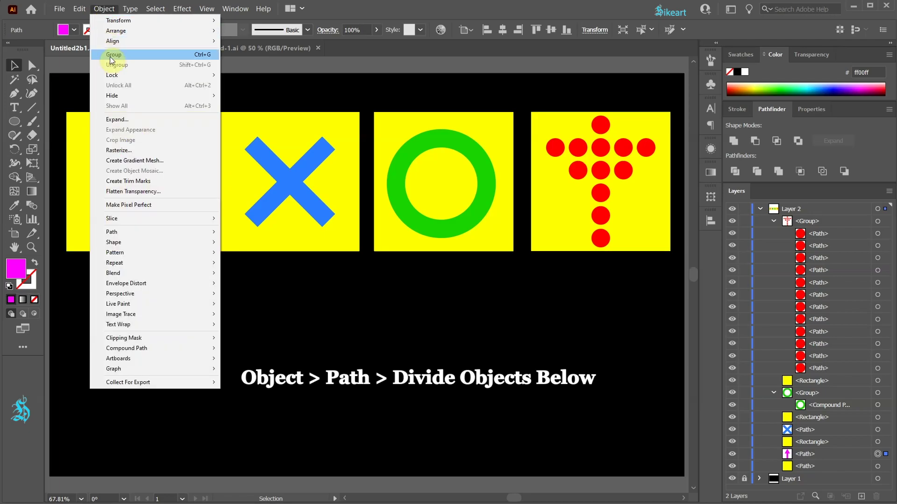
mouse_move(130, 232)
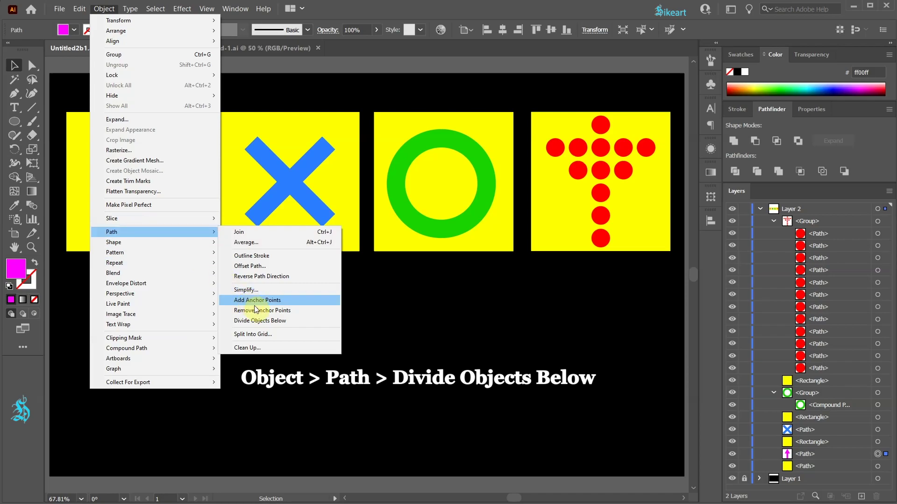
click(305, 323)
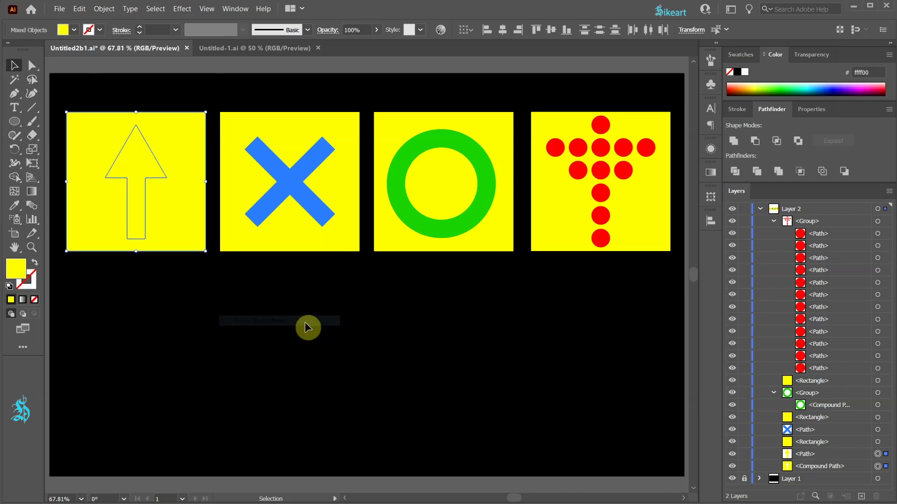
Step: Drag the cut yellow arrow piece straight down below the first square
click(192, 287)
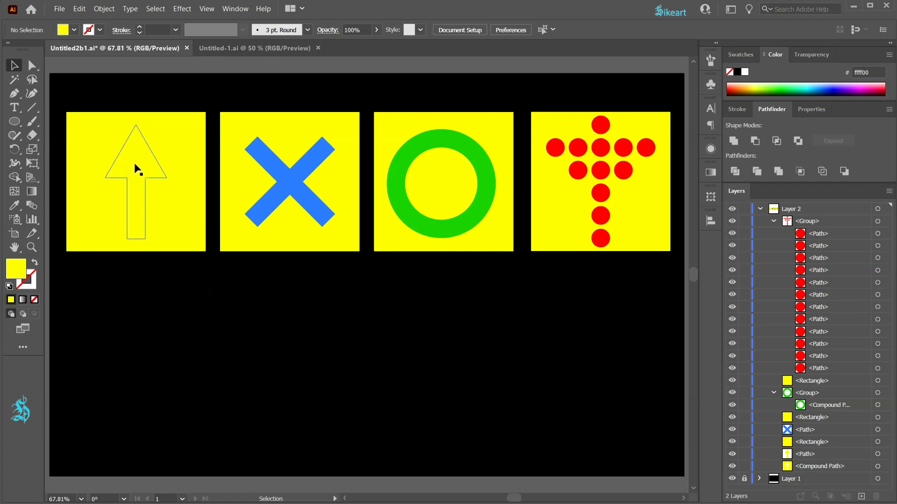
click(135, 164)
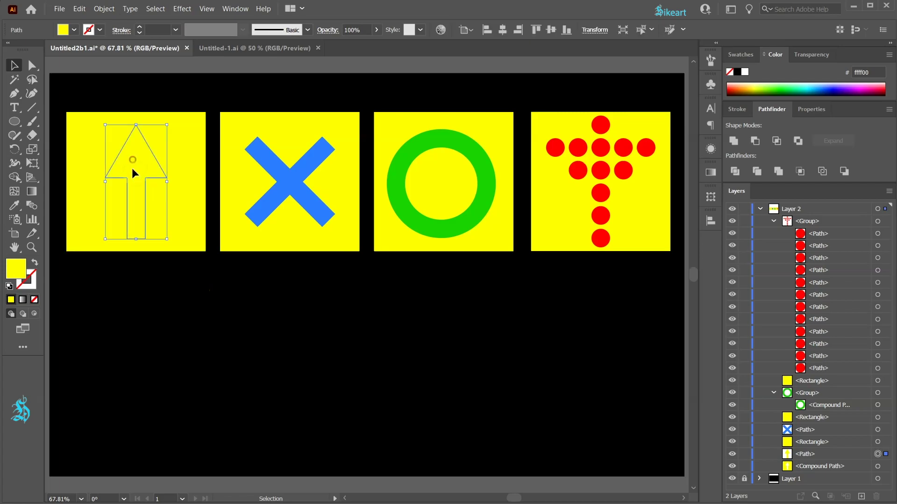
drag(131, 167, 138, 333)
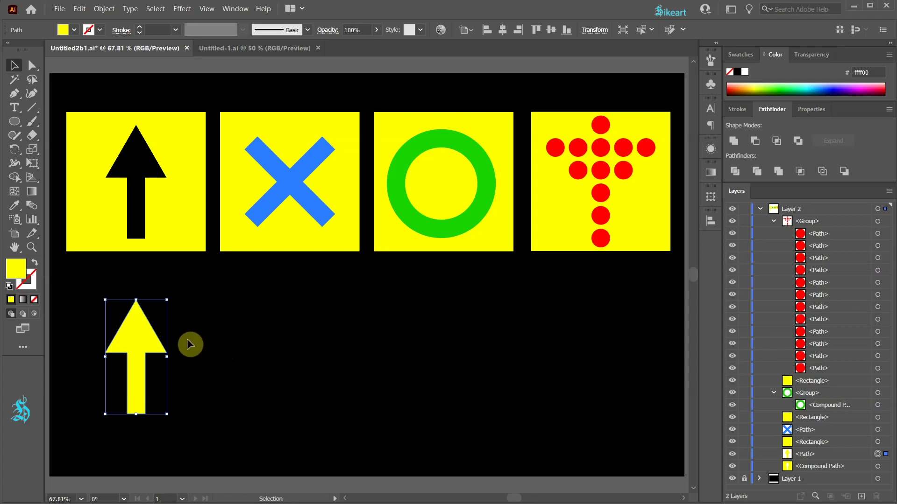
Step: Run Divide Objects Below on the red-dot cross group, triggering a more-than-one-object warning
click(578, 147)
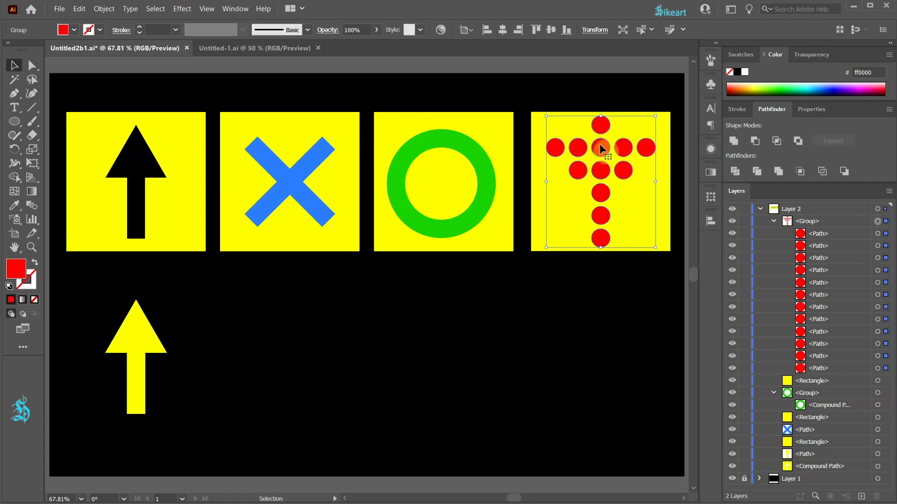
click(104, 8)
mouse_move(125, 232)
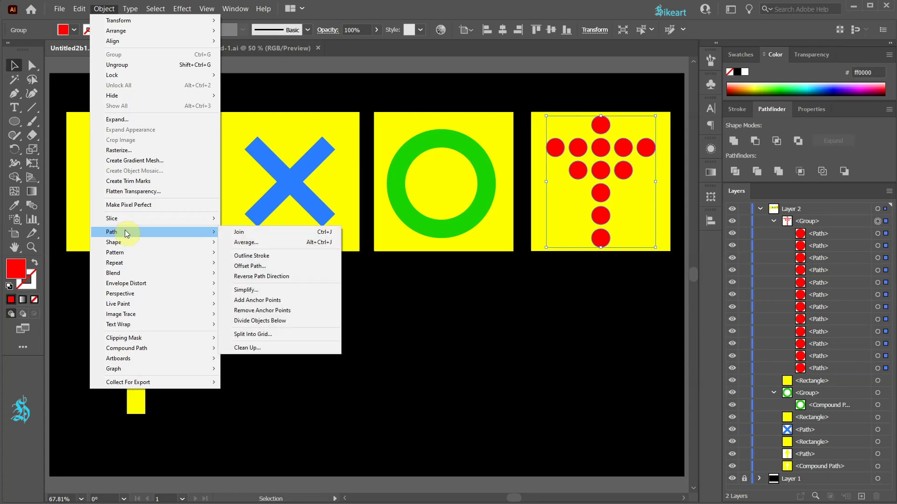
click(301, 321)
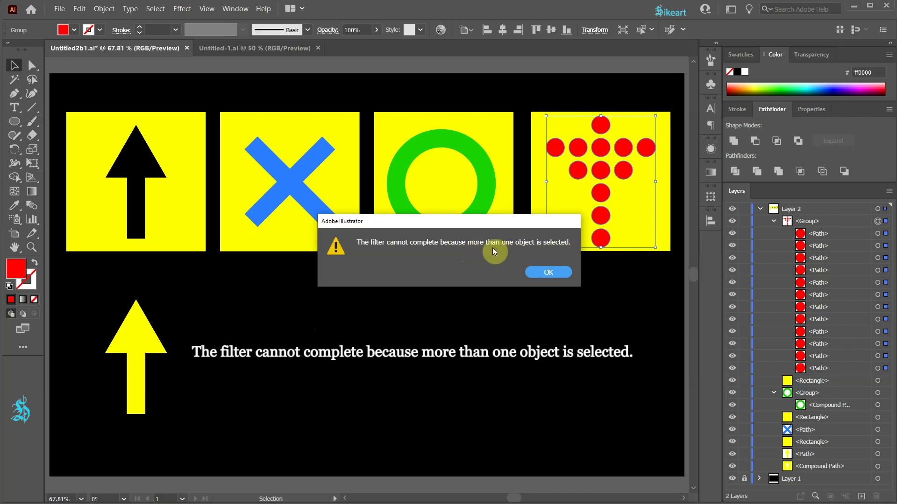
Step: Dismiss the warning, add the fourth yellow square to the selection, and apply Pathfinder Divide
click(542, 273)
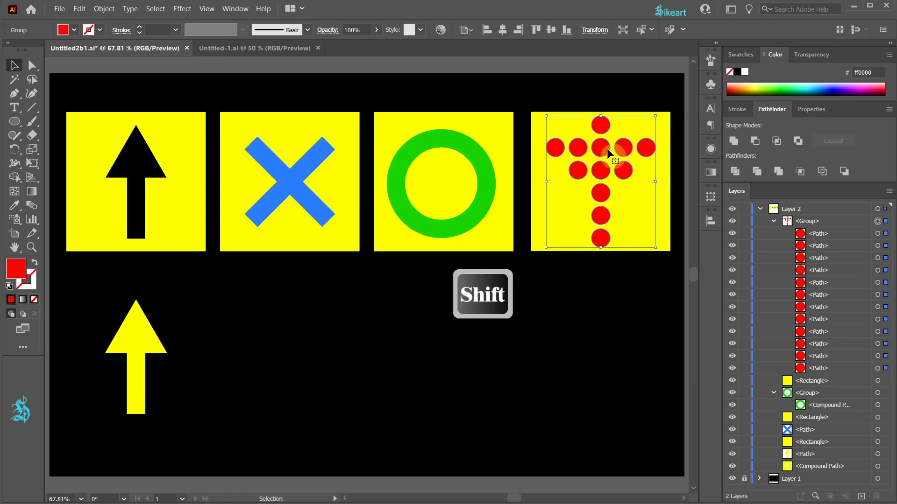
shift+click(540, 195)
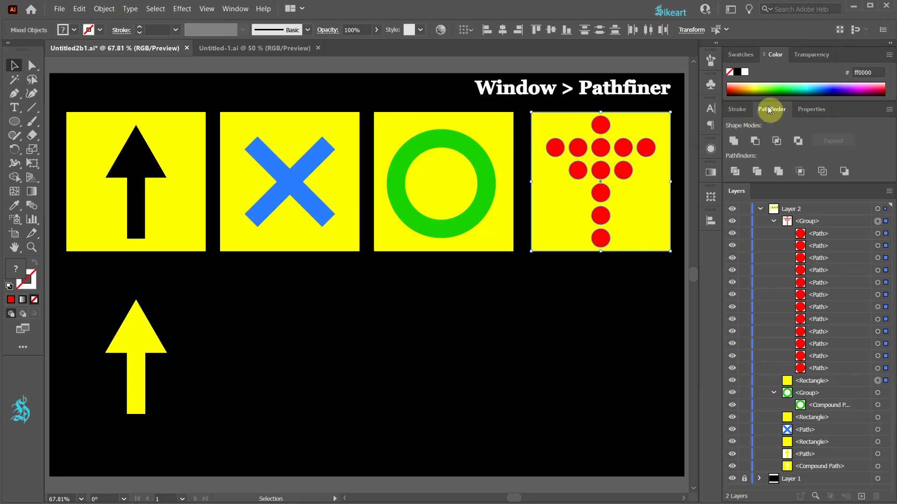
click(235, 9)
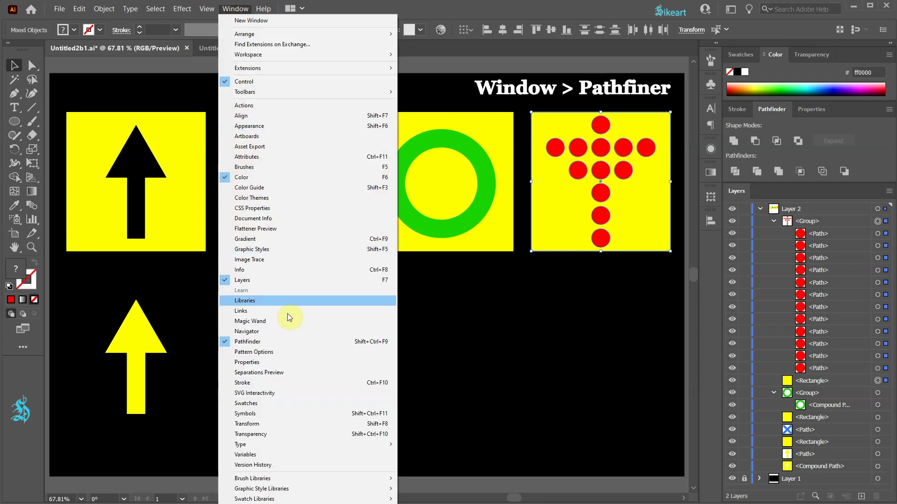
click(276, 341)
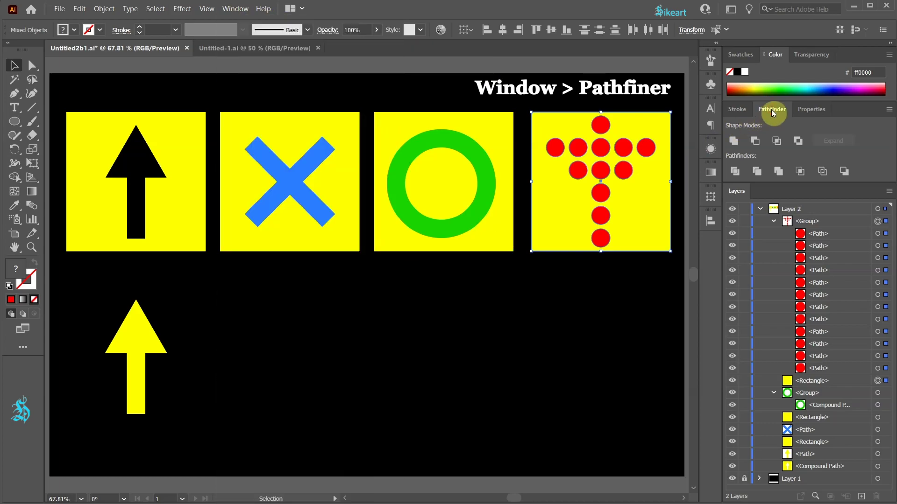
click(735, 170)
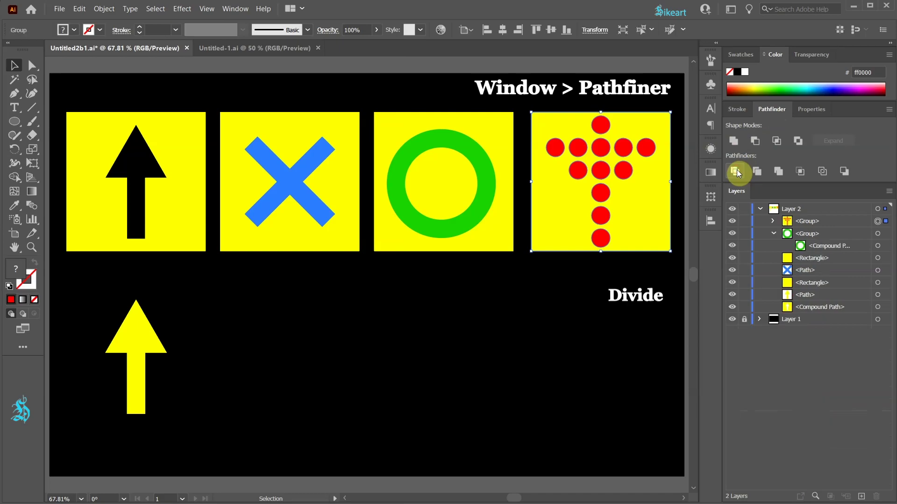
Step: In Layers, move the punched yellow compound path out of the divided red-dot group
click(773, 219)
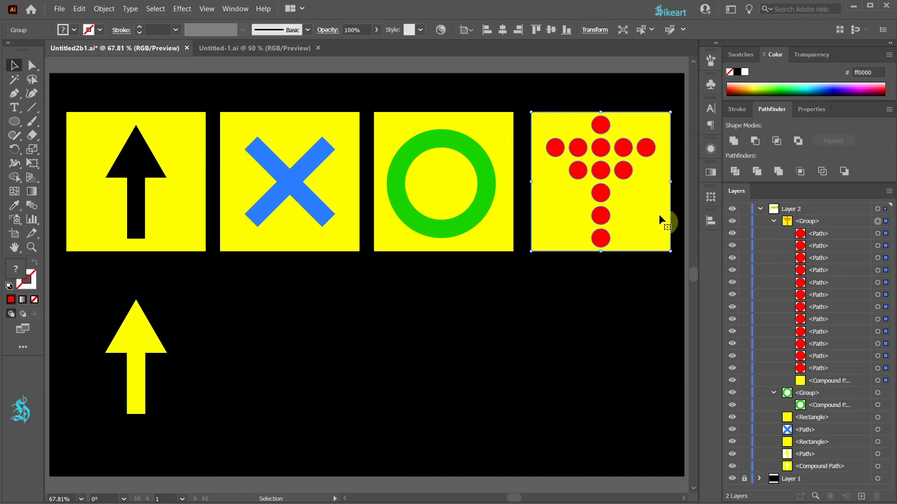
click(877, 381)
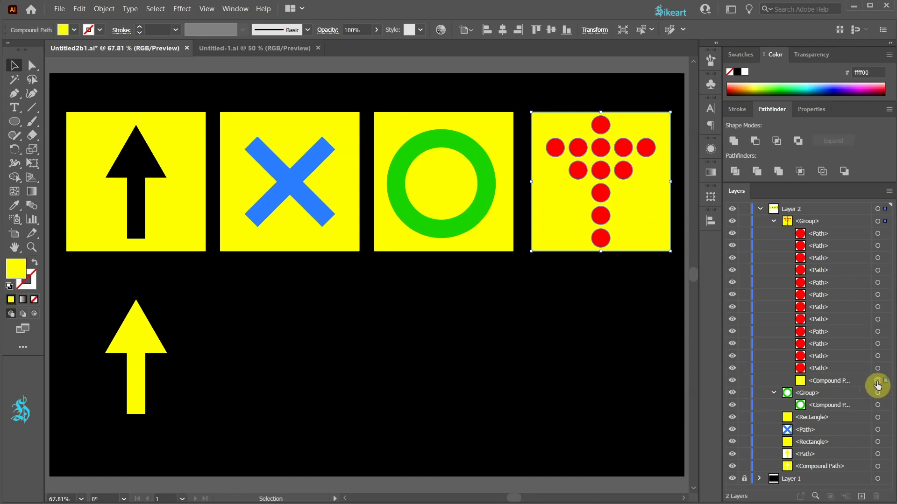
drag(849, 382, 843, 215)
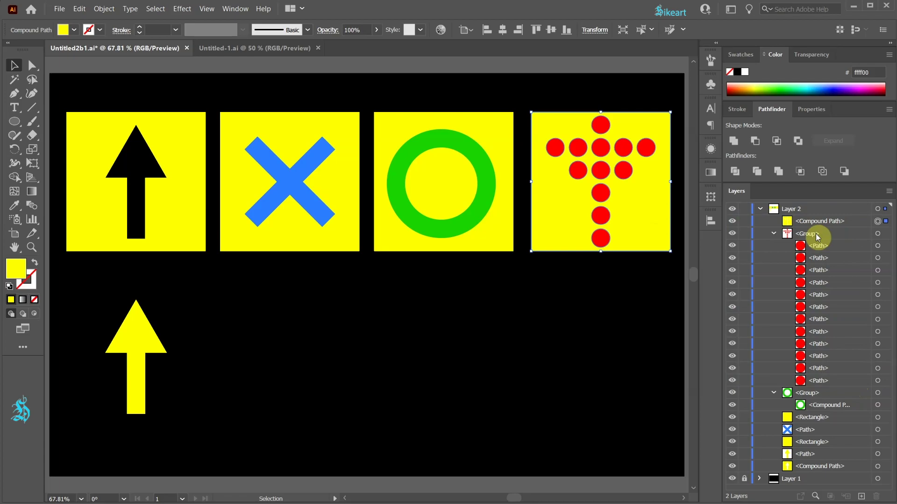
Step: Select the red-dot group and drag it down below the fourth square
click(878, 234)
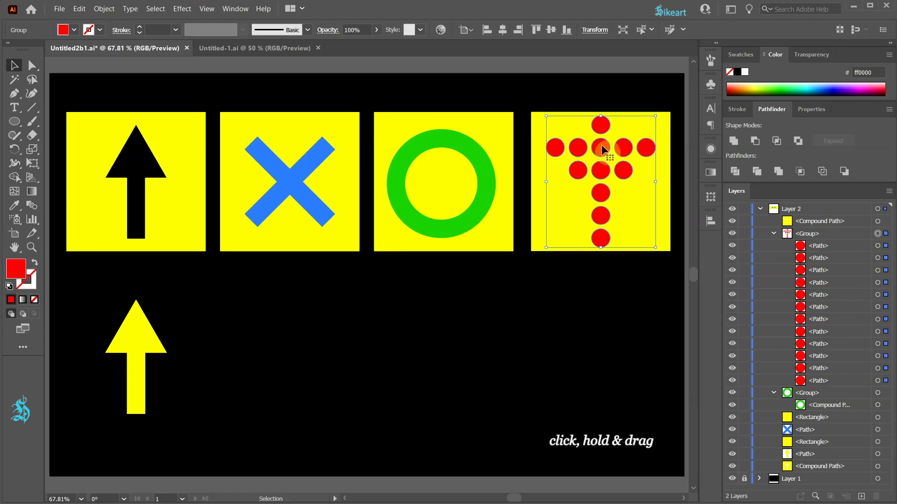
drag(603, 149, 612, 304)
drag(612, 304, 601, 316)
Step: Select the second square with its blue cross, then Alt-click the X with Shape Builder to erase it
click(514, 344)
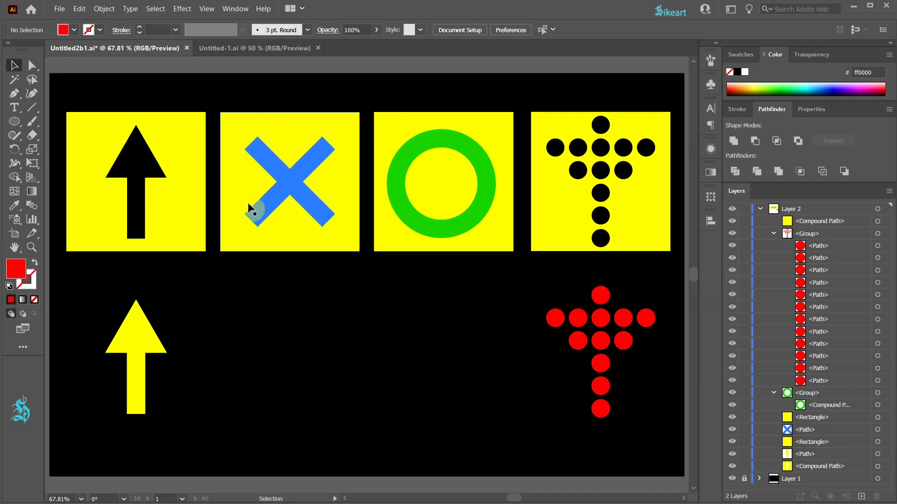
drag(236, 104, 340, 251)
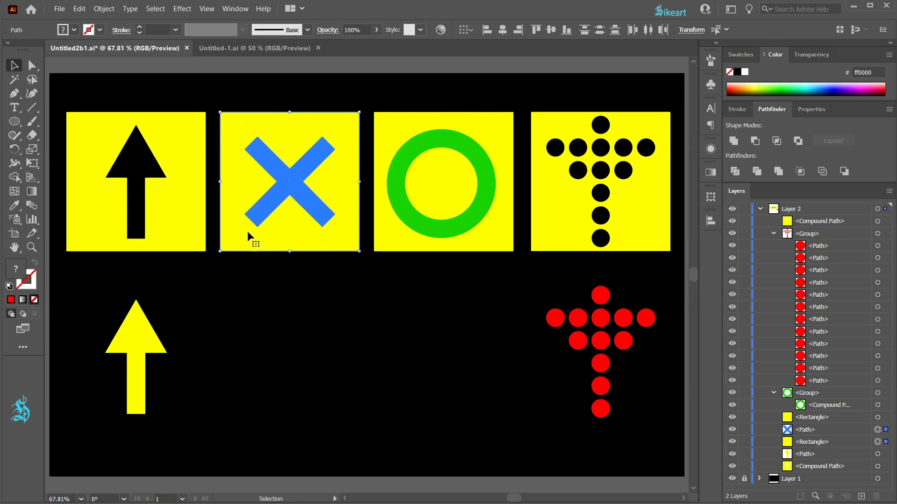
click(15, 179)
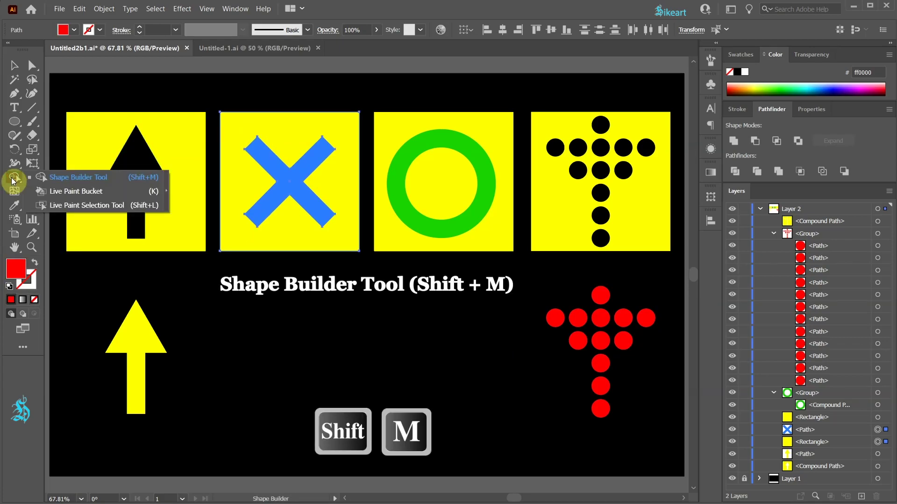
click(47, 176)
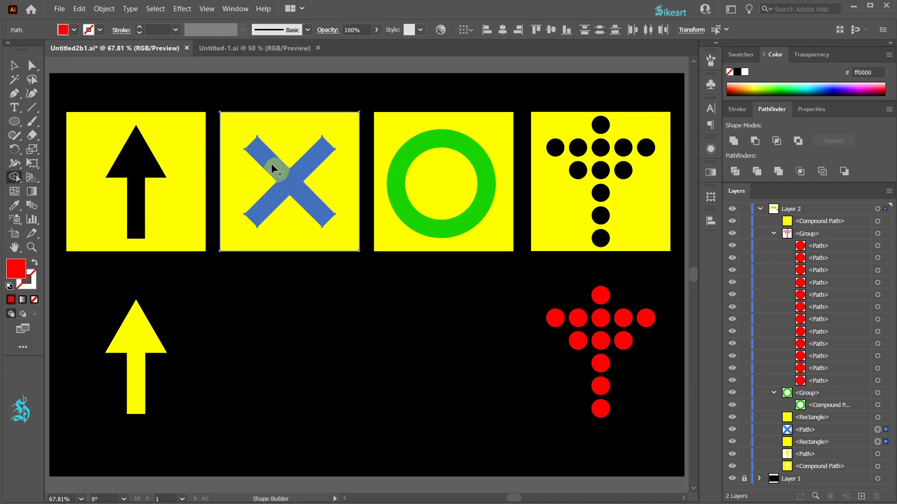
key(alt)
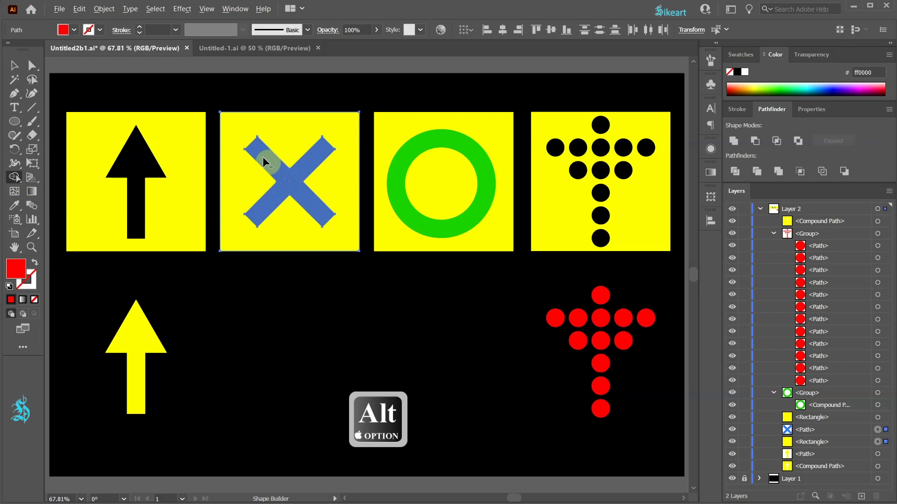
alt+click(263, 156)
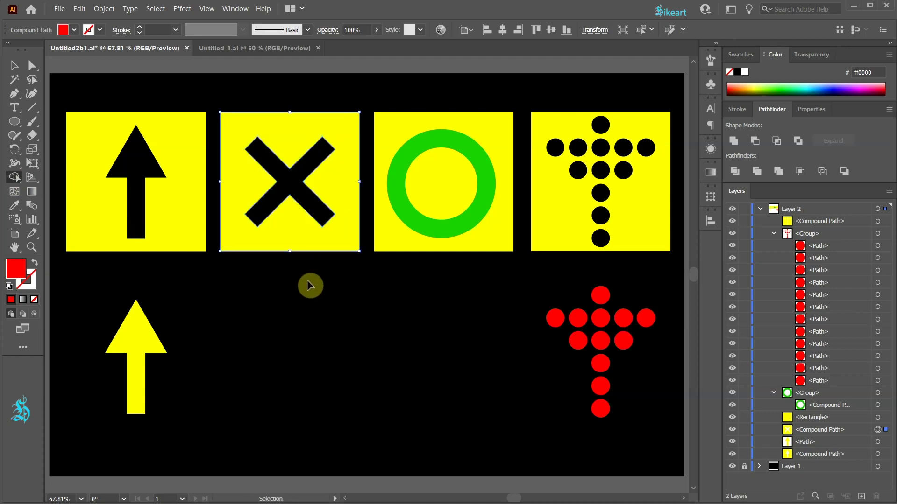
Step: Select the square with the X hole and use Shape Builder to fill the hole as a yellow X piece
key(ctrl+shift+a)
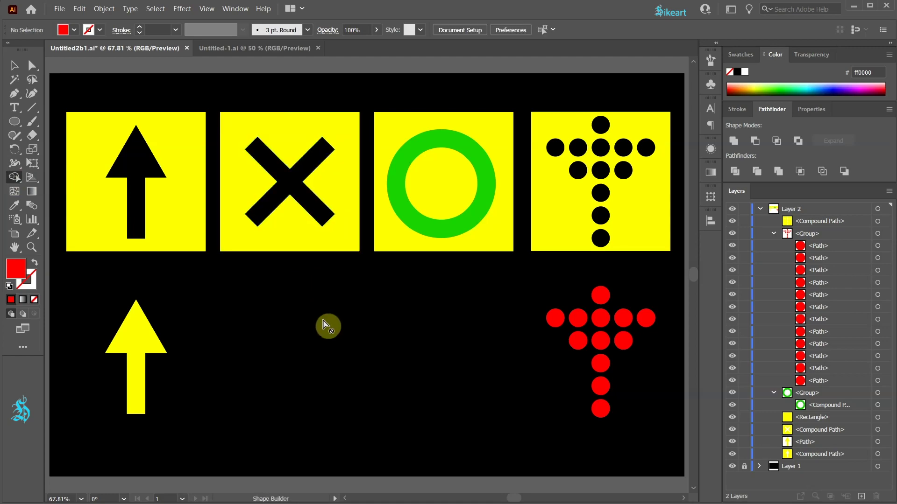
key(v)
click(298, 236)
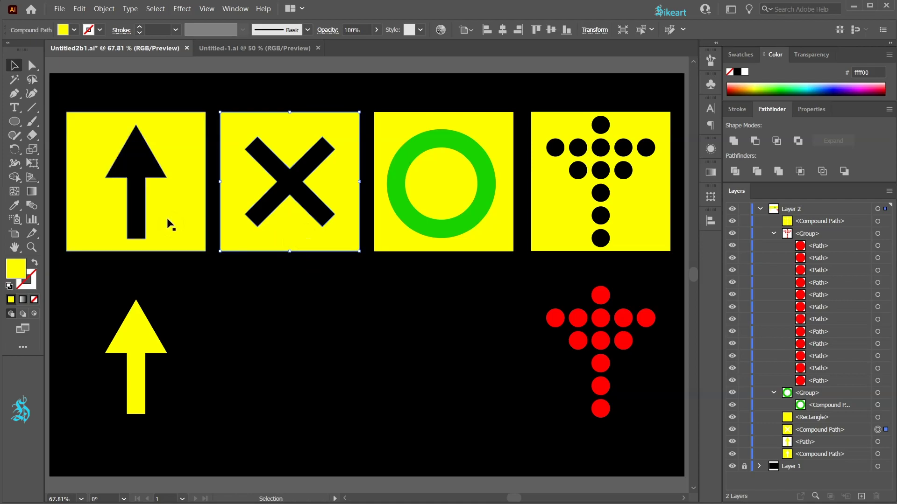
key(shift+m)
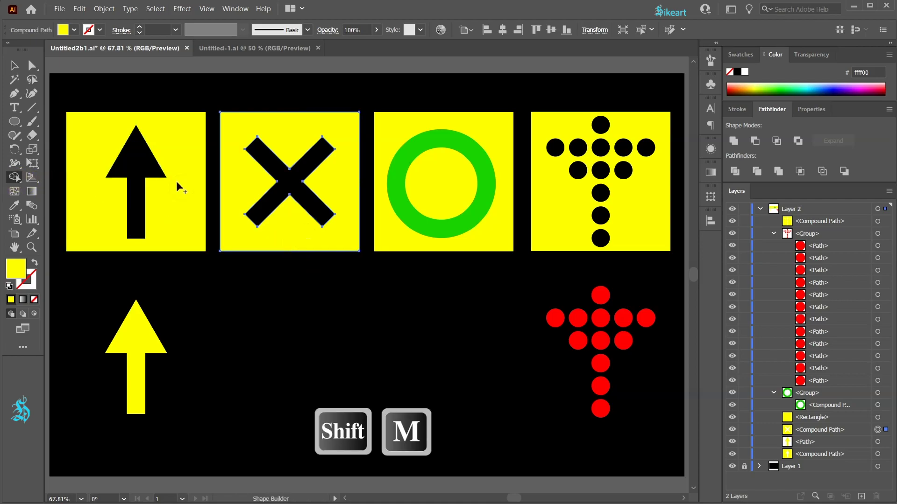
click(273, 164)
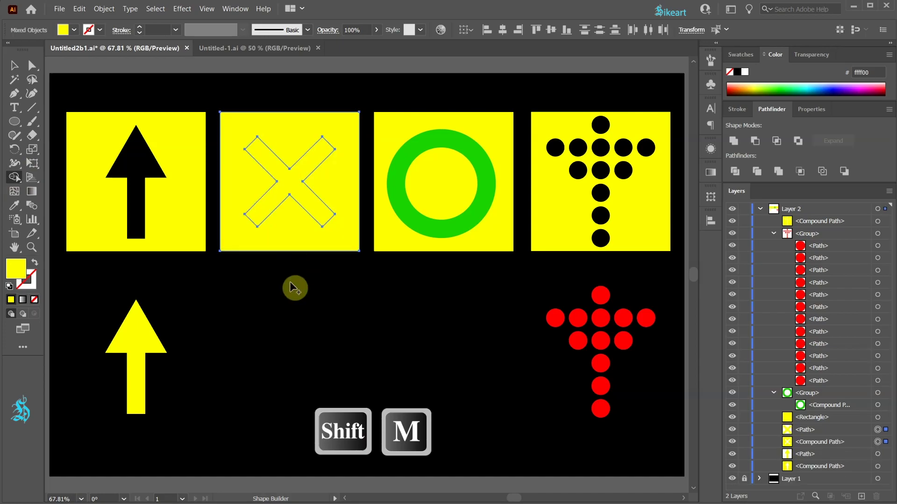
Step: Drag the yellow X piece below the second square, then undo the move
key(v)
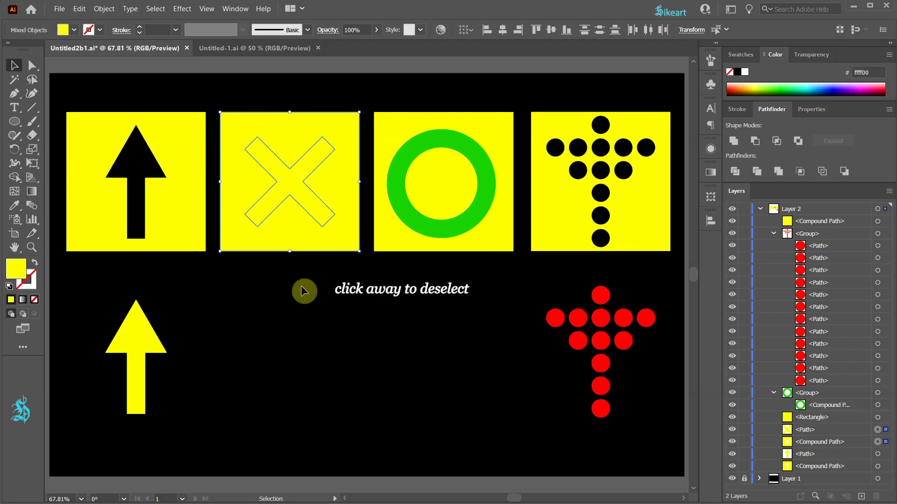
click(303, 286)
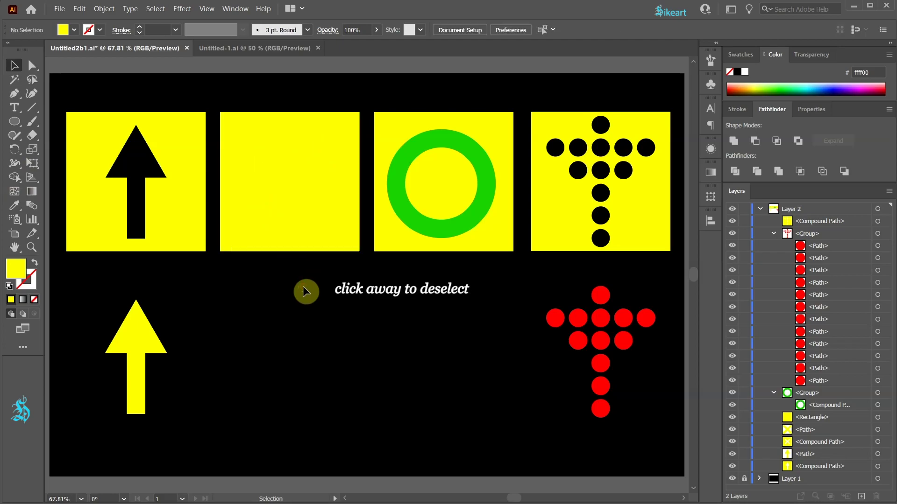
drag(290, 184, 287, 366)
key(ctrl+z)
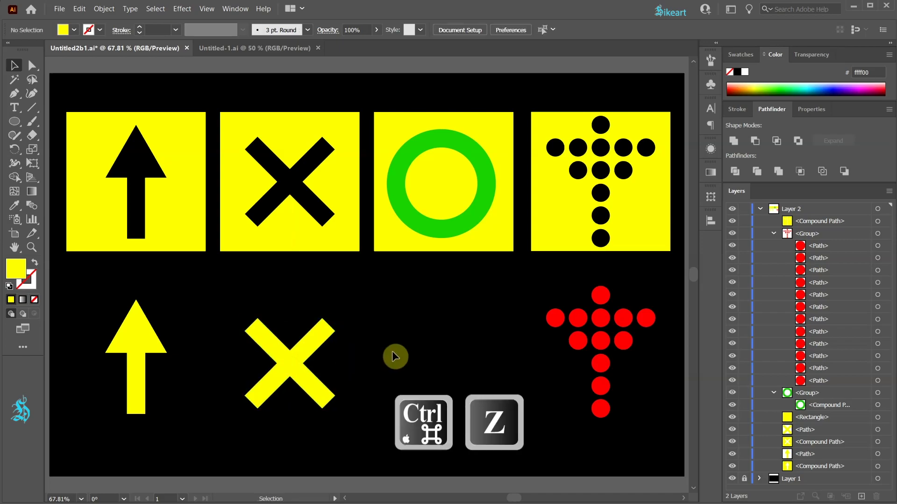
key(ctrl+z)
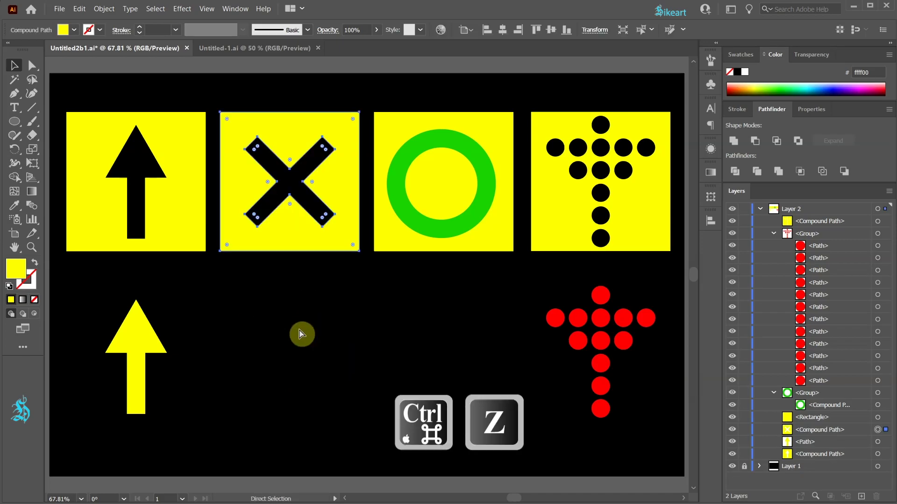
click(300, 333)
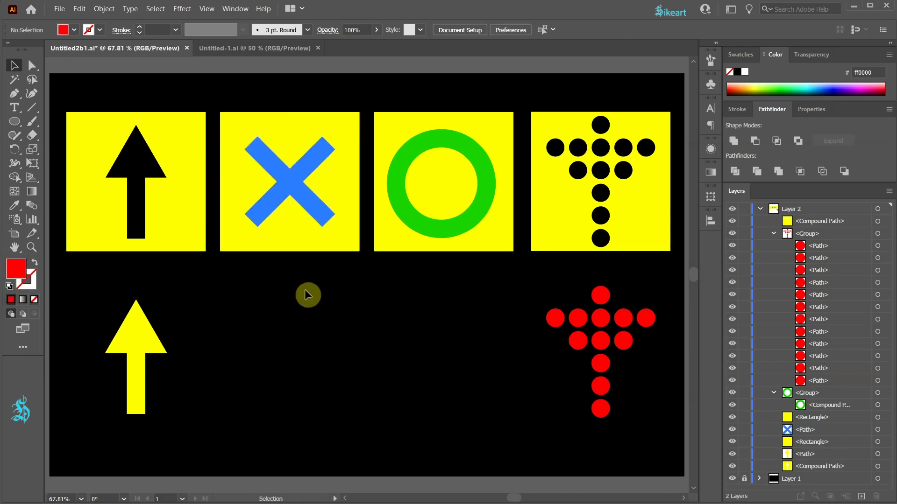
click(299, 187)
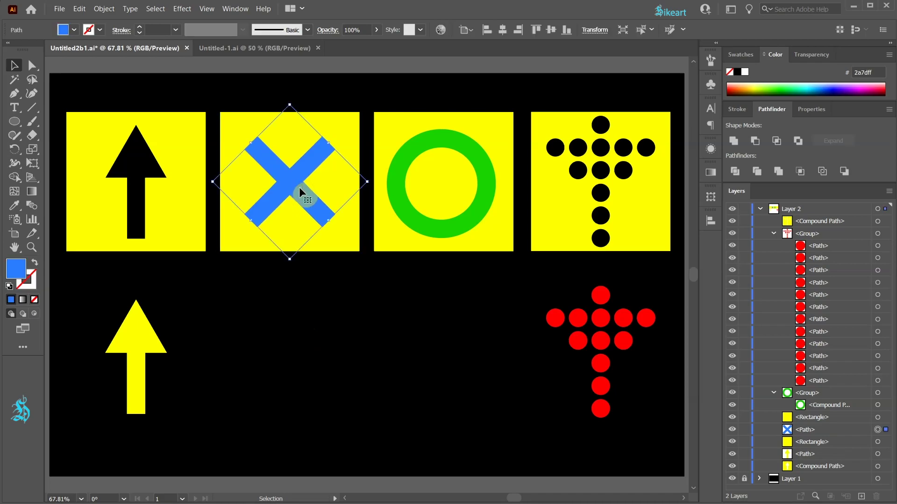
shift+click(244, 124)
click(778, 111)
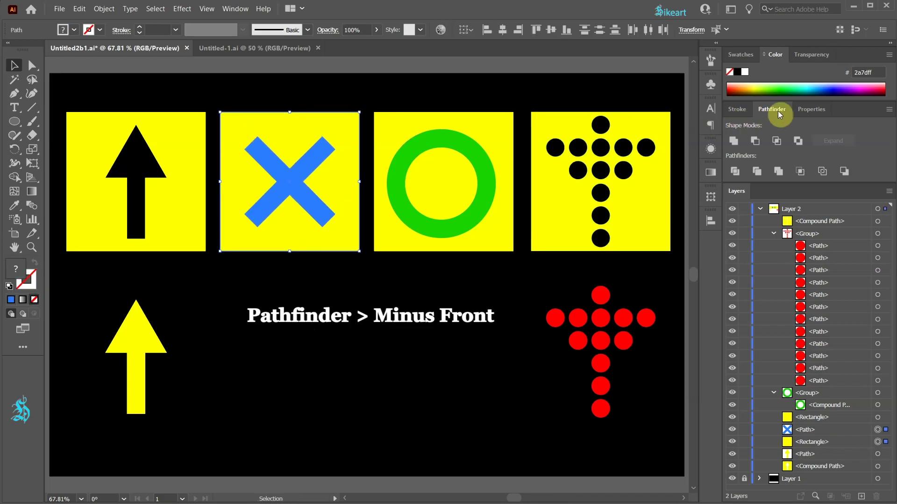
click(756, 141)
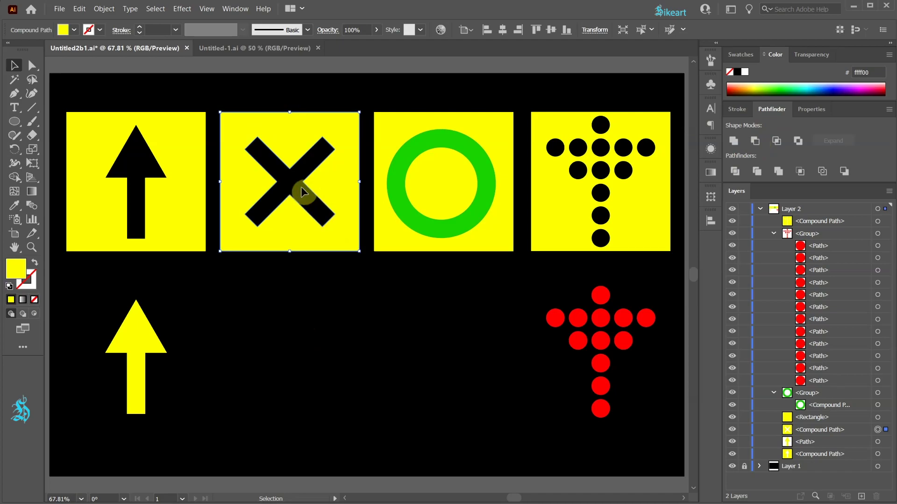
key(shift+m)
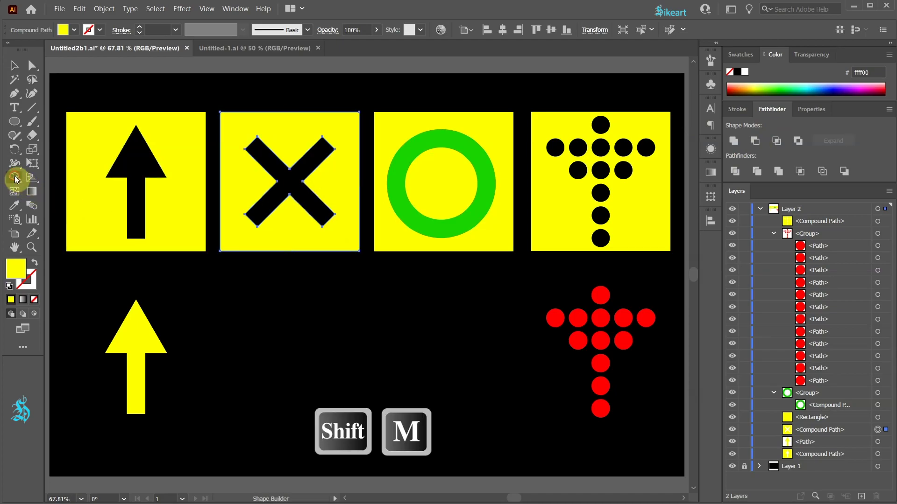
click(284, 177)
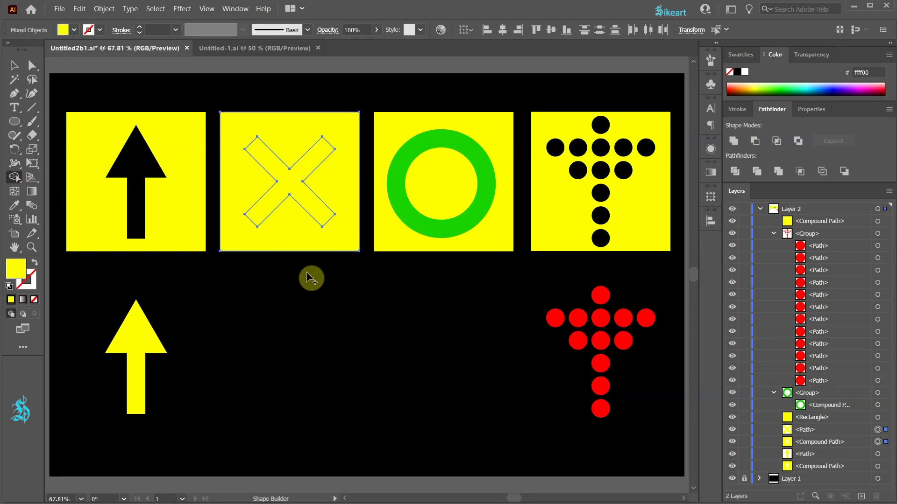
key(v)
click(310, 283)
click(288, 179)
drag(287, 179, 287, 362)
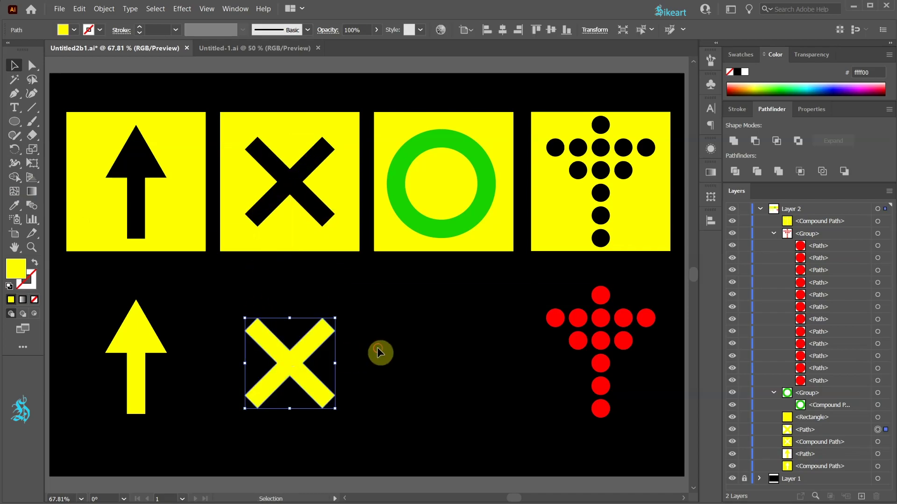
click(377, 347)
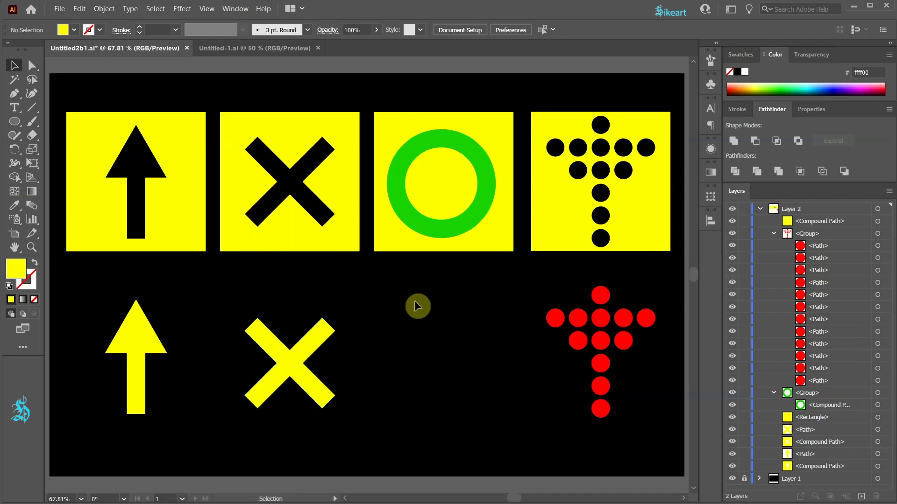
click(450, 225)
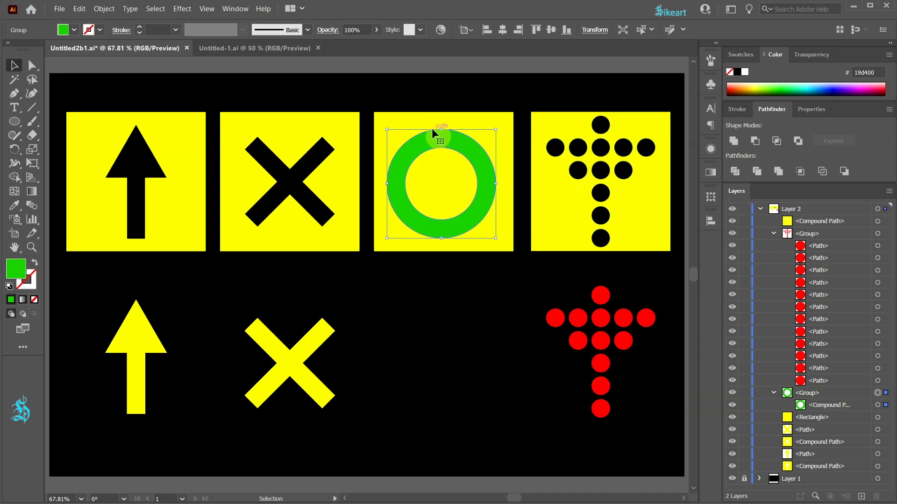
Step: Marquee-select the green ring with the third yellow square and apply Pathfinder Divide
drag(377, 93, 510, 254)
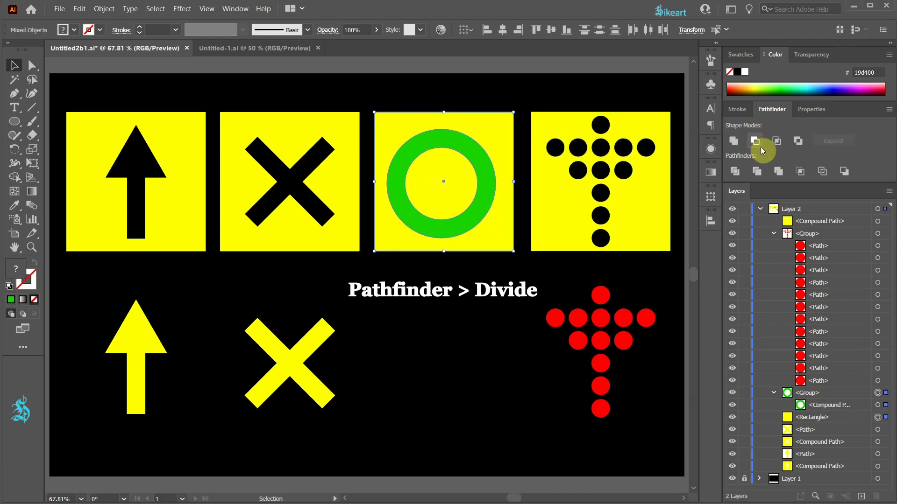
click(733, 171)
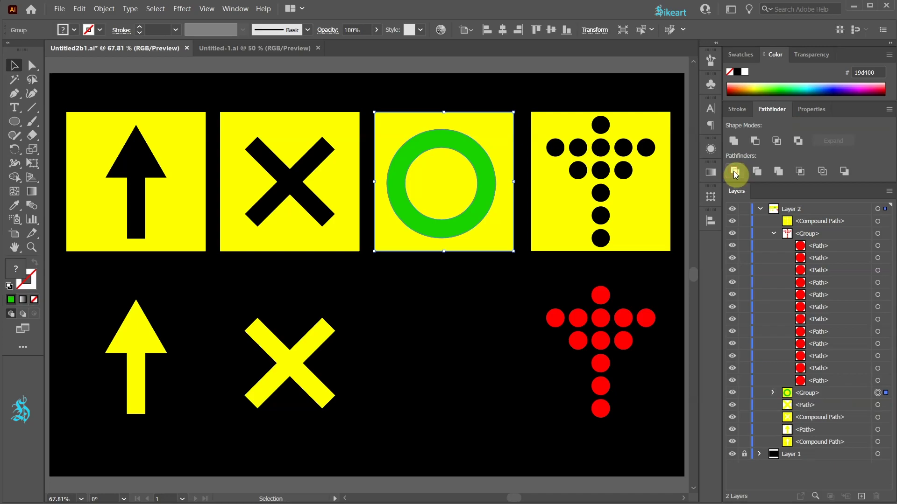
Step: Expand the divided ring group in Layers, try moving the inner yellow circle down, then undo
click(774, 392)
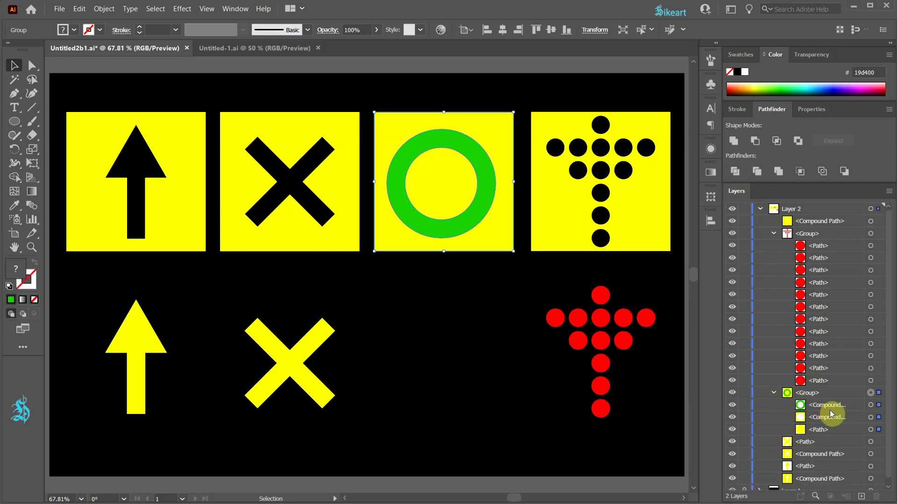
click(870, 405)
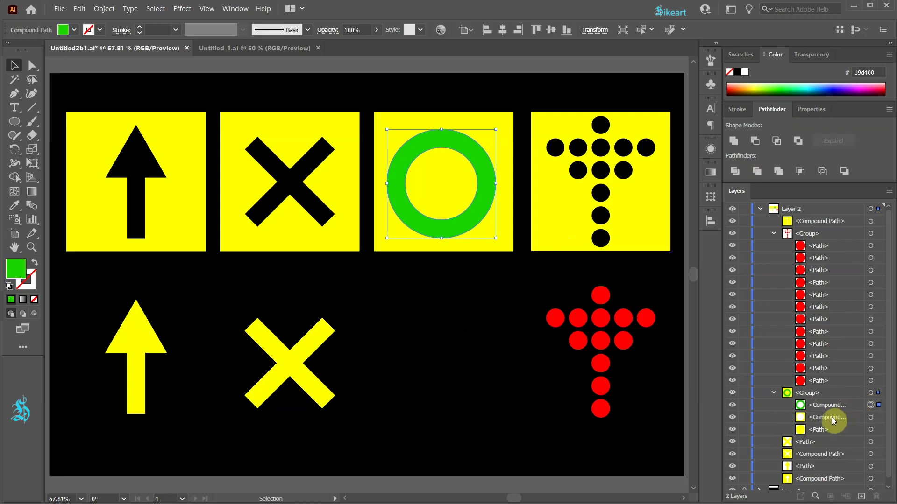
click(871, 417)
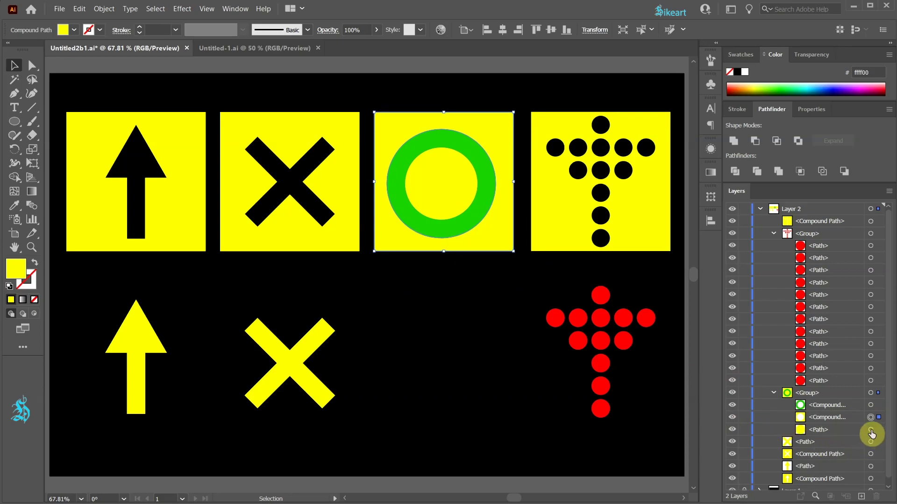
click(870, 429)
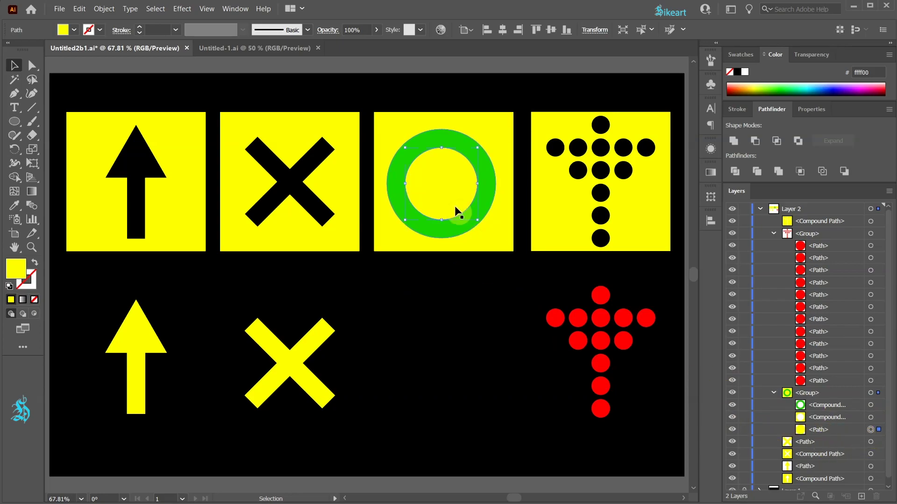
drag(456, 211, 446, 243)
key(ctrl+z)
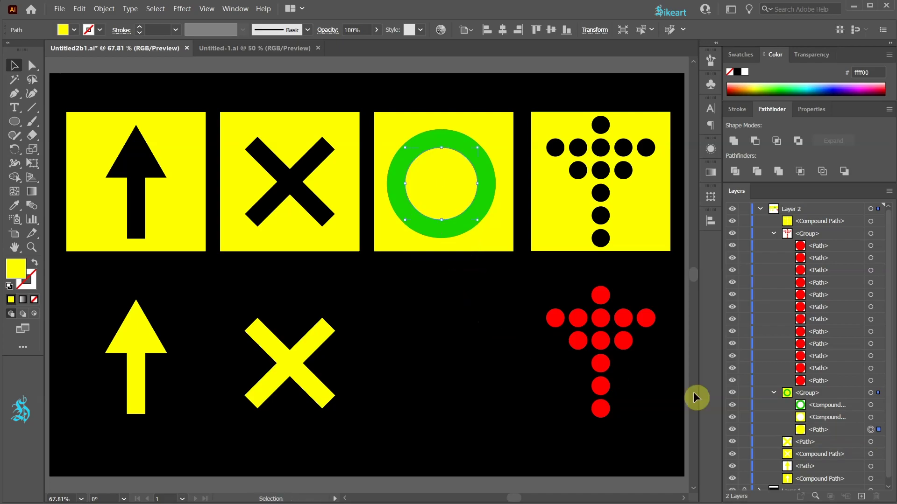
Step: Select the green ring piece and drag it down to the bottom row
click(871, 405)
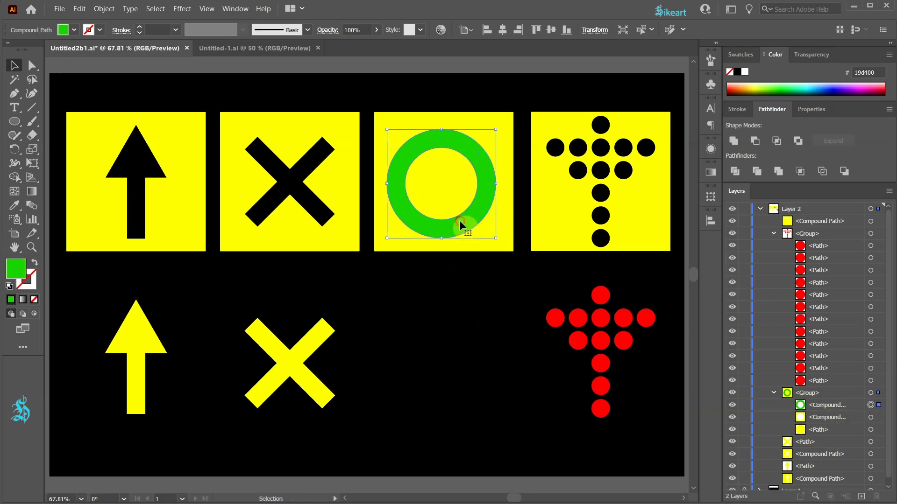
drag(459, 220, 475, 392)
click(544, 442)
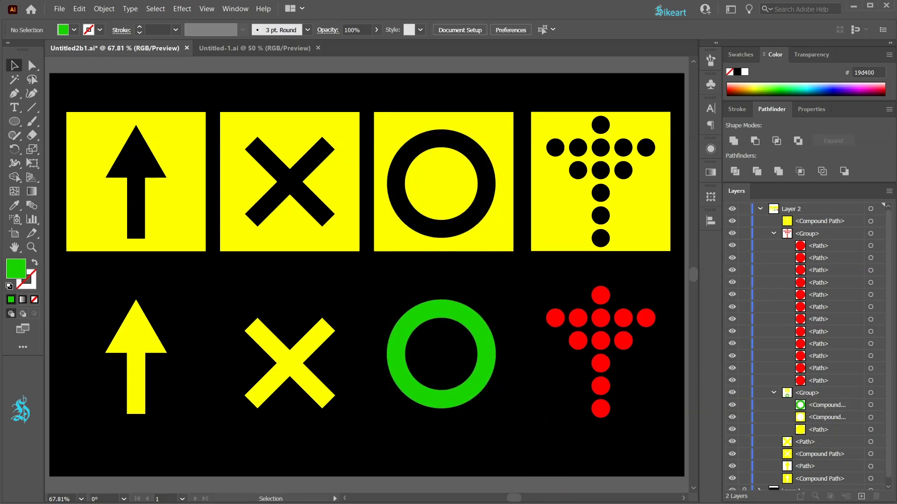